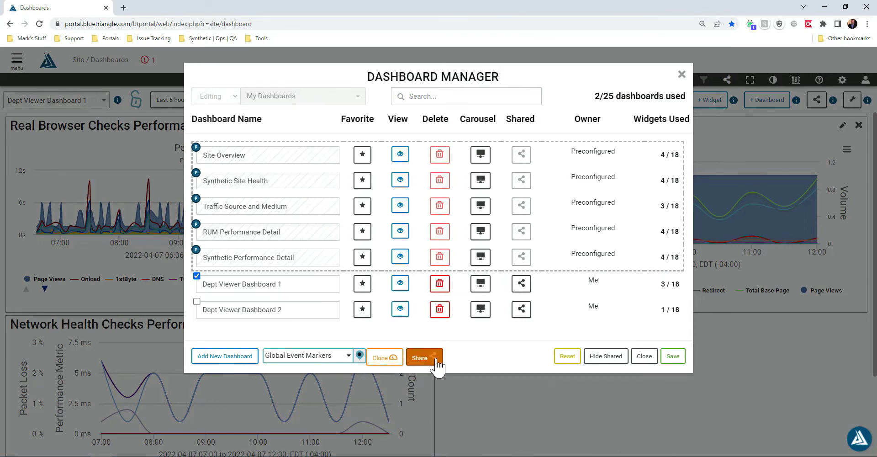
- Clone the selected Dept Viewer Dashboard 1, choosing (Myself) as the user who receives the copy
click(388, 357)
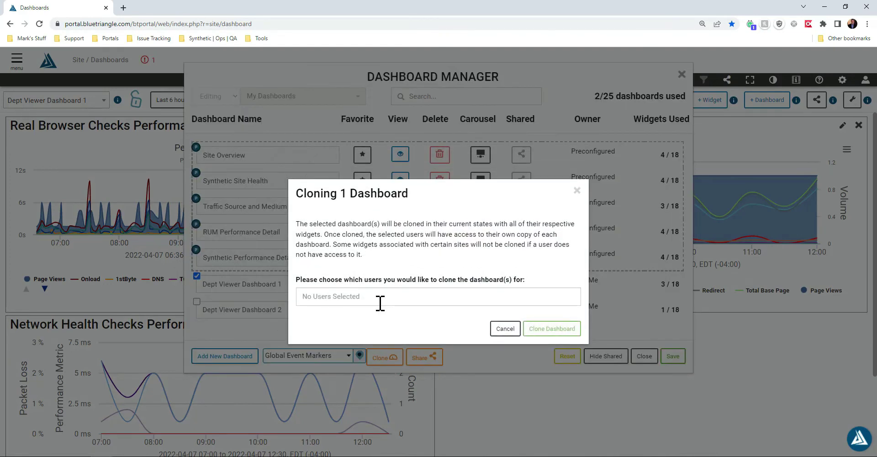
click(386, 297)
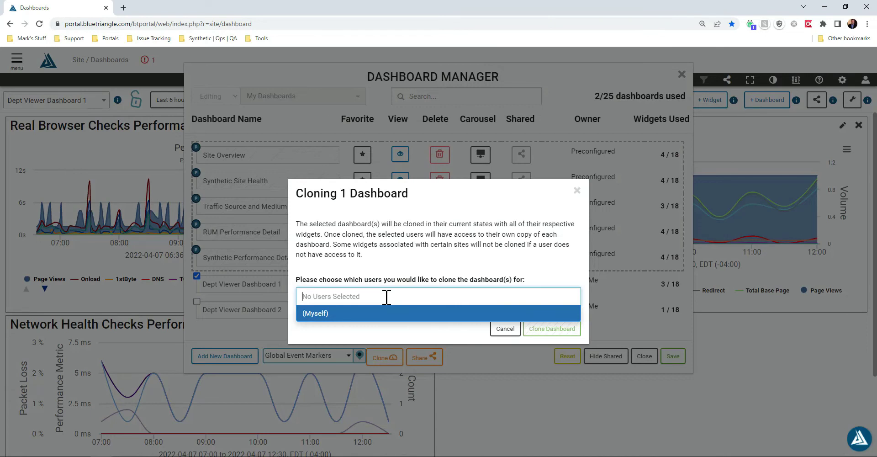
click(366, 315)
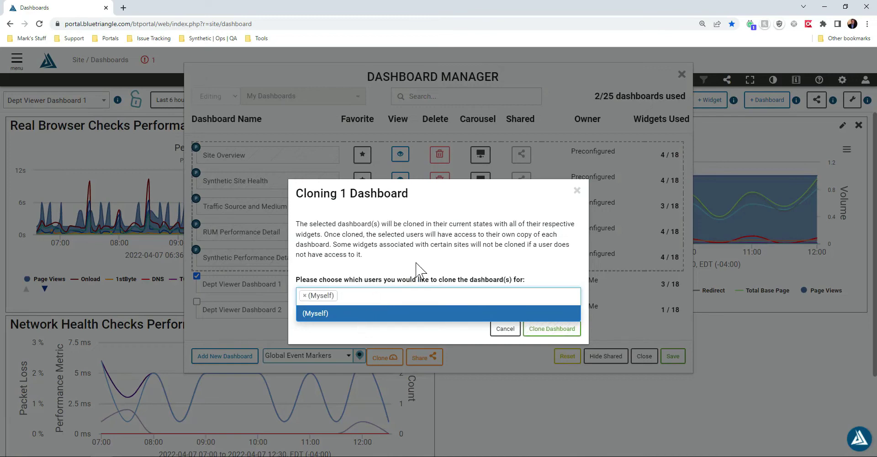
click(558, 332)
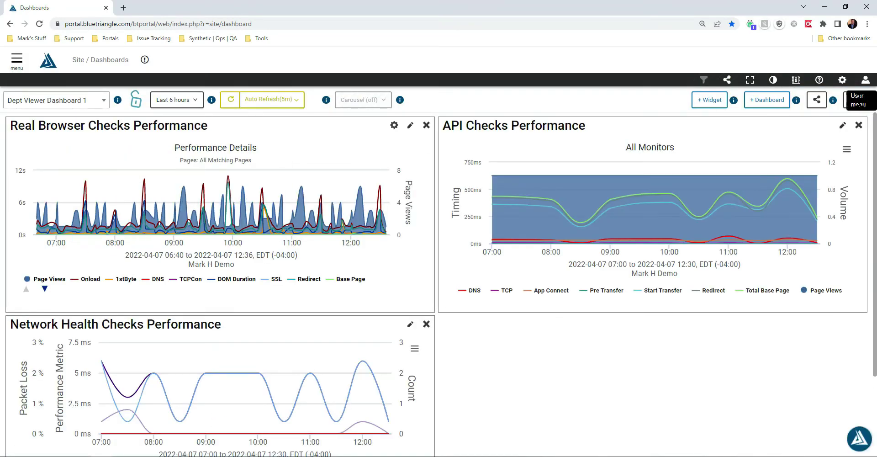
- In the Dashboard Manager, set the event markers to Global Event Markers and view the cloned Dept Viewer Dashboard 1_1
click(852, 98)
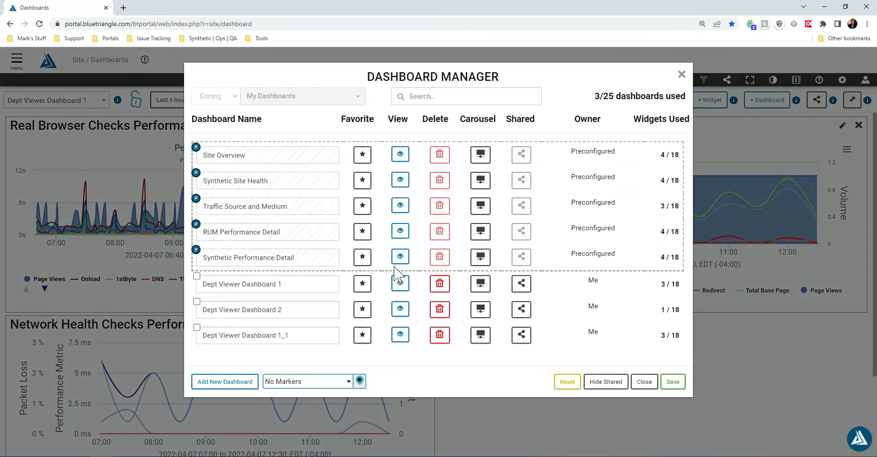
click(277, 382)
click(278, 398)
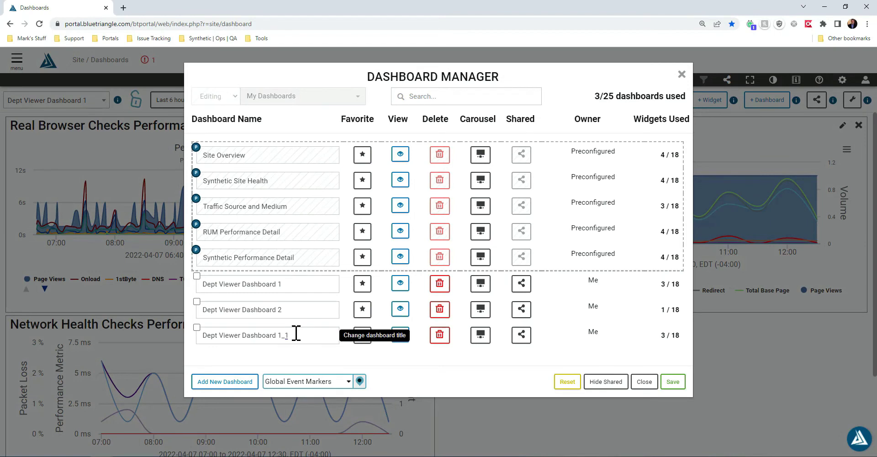
drag(303, 335, 202, 334)
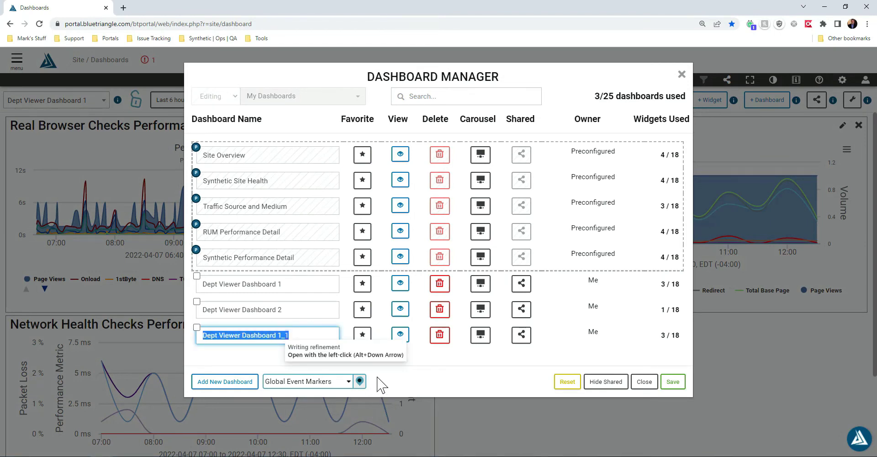
click(400, 334)
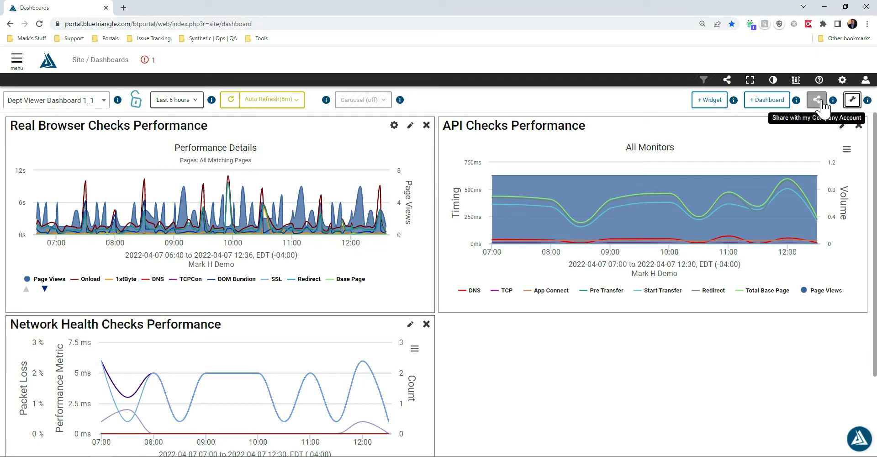
- Share Dept Viewer Dashboard 1 with the company account from the Dashboard Manager and confirm the sharing
click(851, 99)
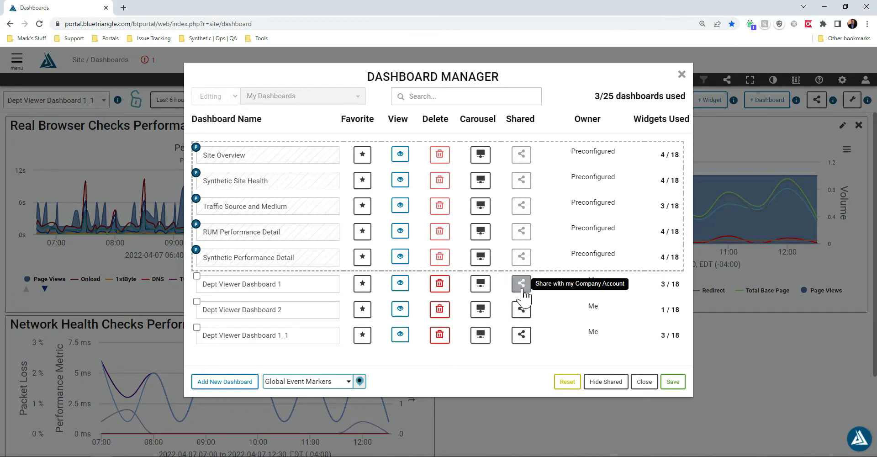
click(196, 301)
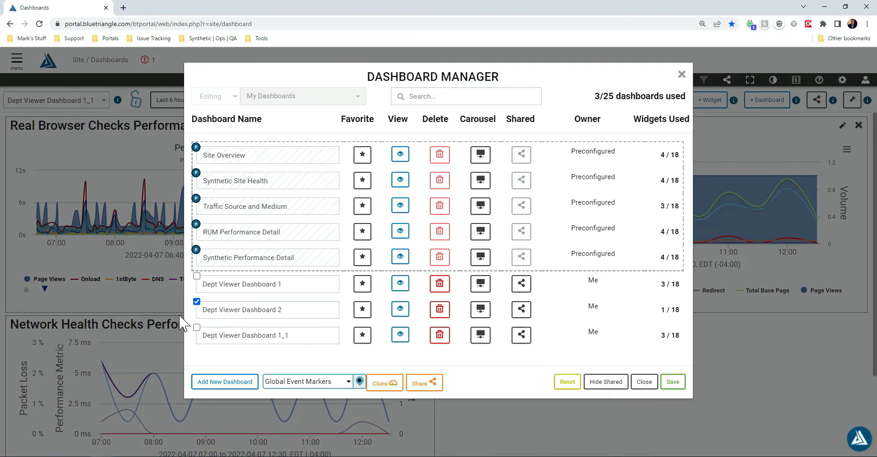
click(197, 302)
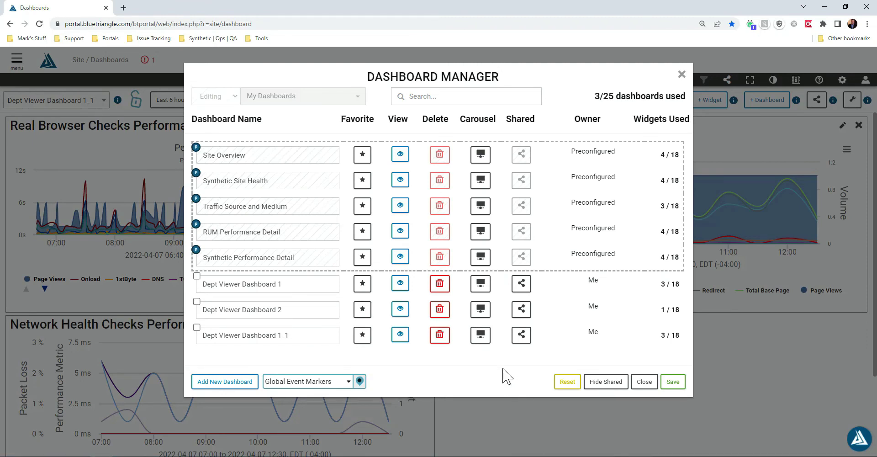
click(524, 286)
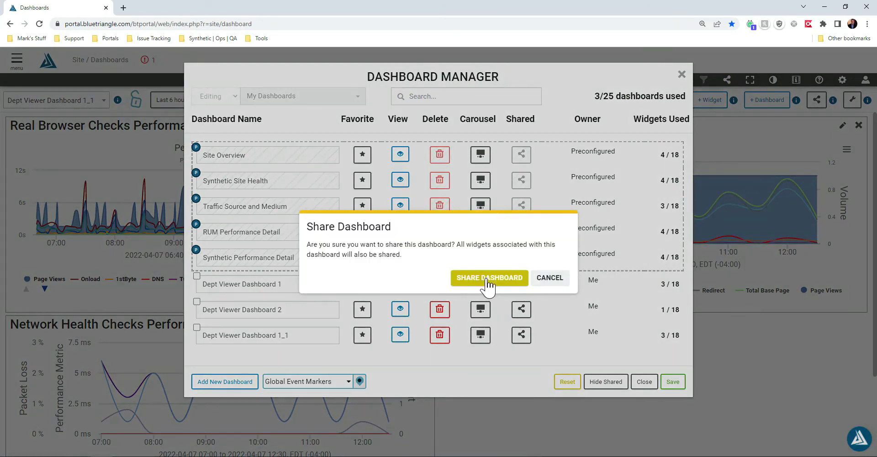
click(488, 279)
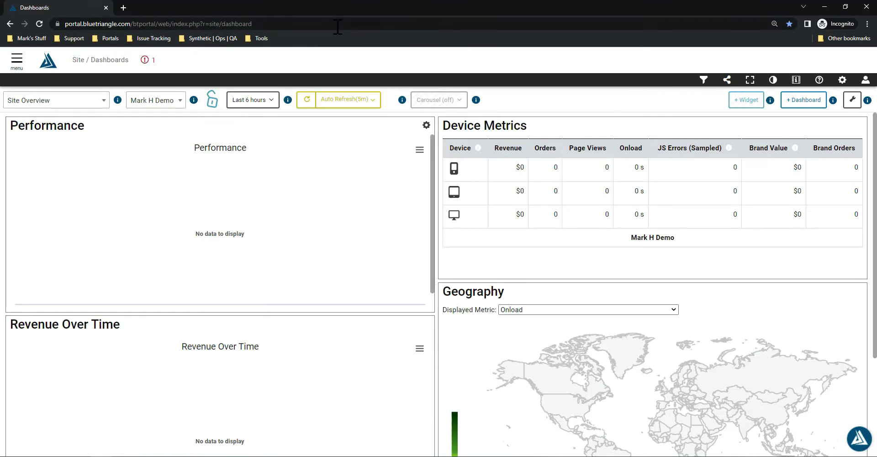
- Check the Shared group of the dashboard list in the incognito session, and return to the main browser window
click(103, 101)
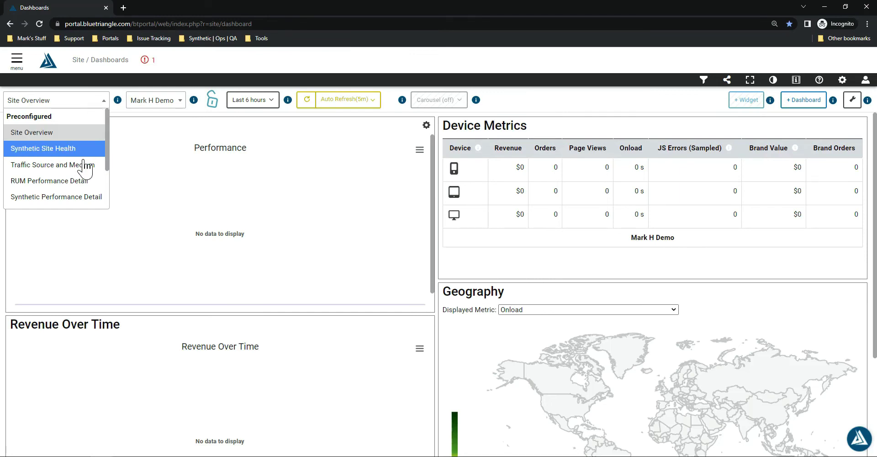
scroll(55, 167, down, 2)
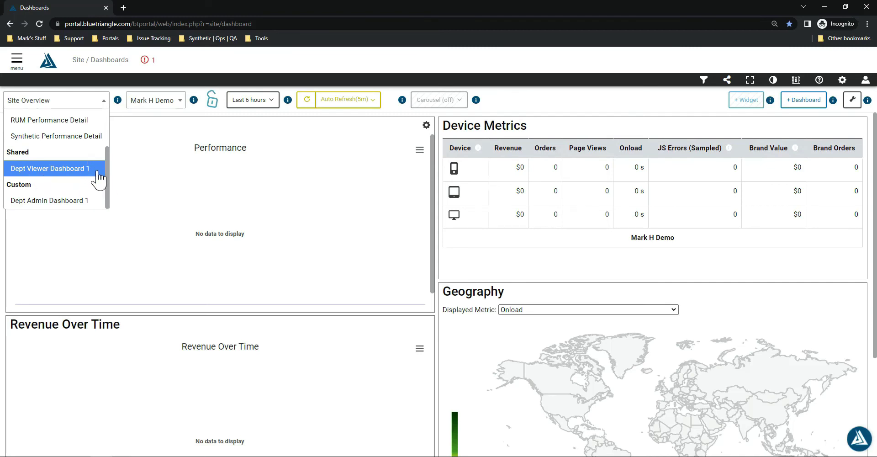
mouse_move(146, 454)
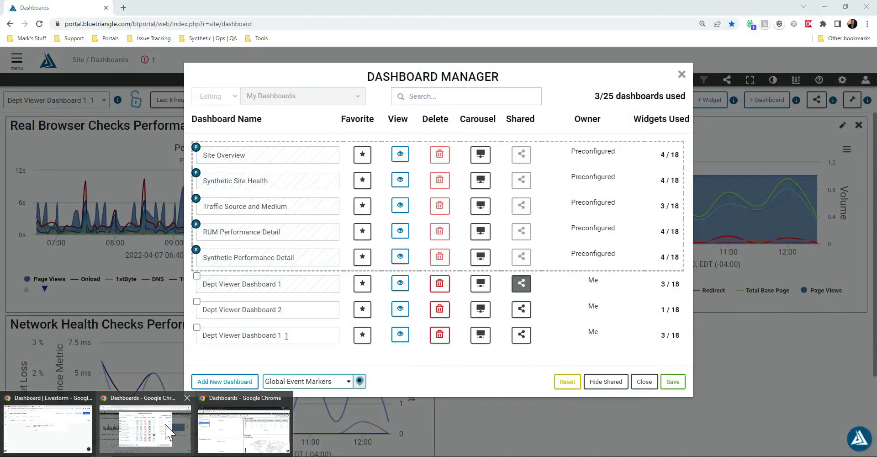
click(169, 432)
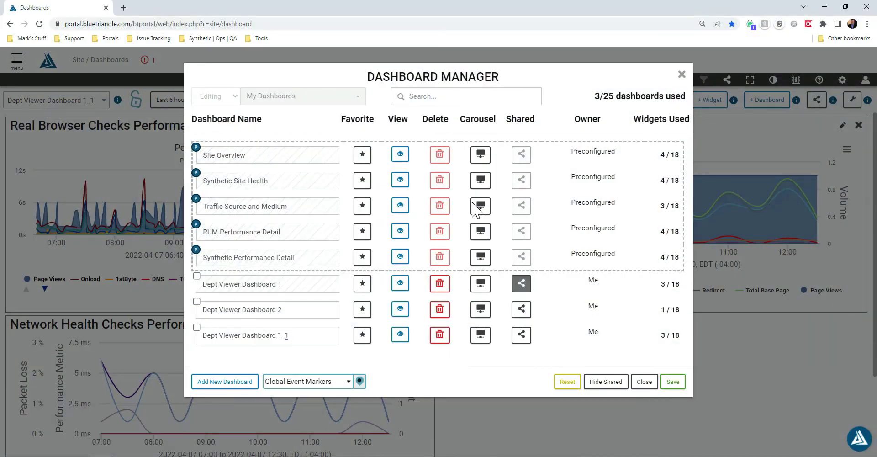
- View Dept Viewer Dashboard 2 from the Dashboard Manager, and switch to the preconfigured Synthetic Site Health dashboard
click(400, 309)
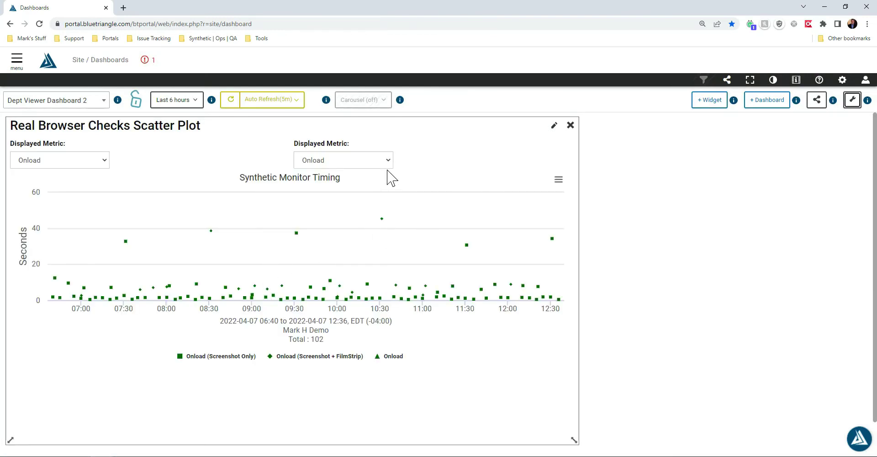
click(94, 104)
scroll(90, 170, up, 3)
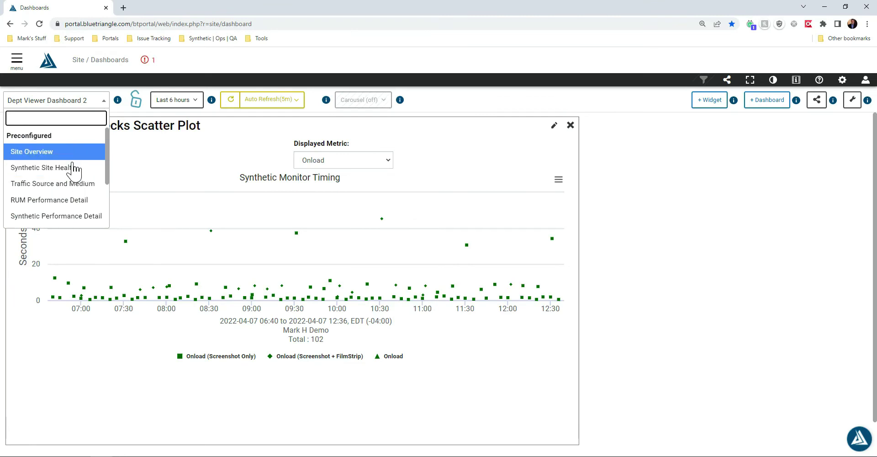
click(73, 170)
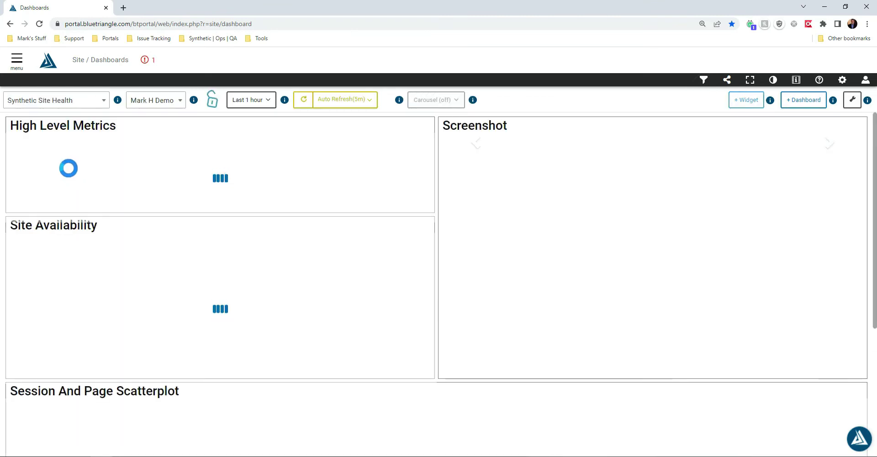
- Set the Synthetic Site Health dashboard's time range to Last 6 hours and its auto refresh to 2 Minutes
click(262, 101)
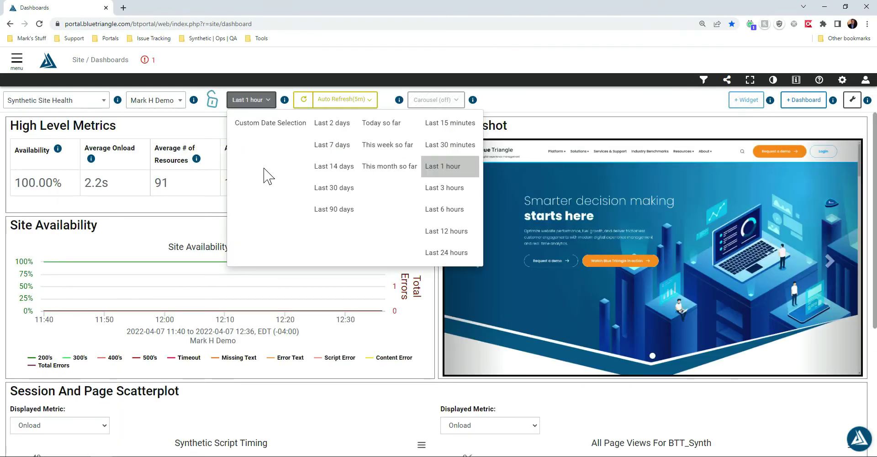
click(447, 211)
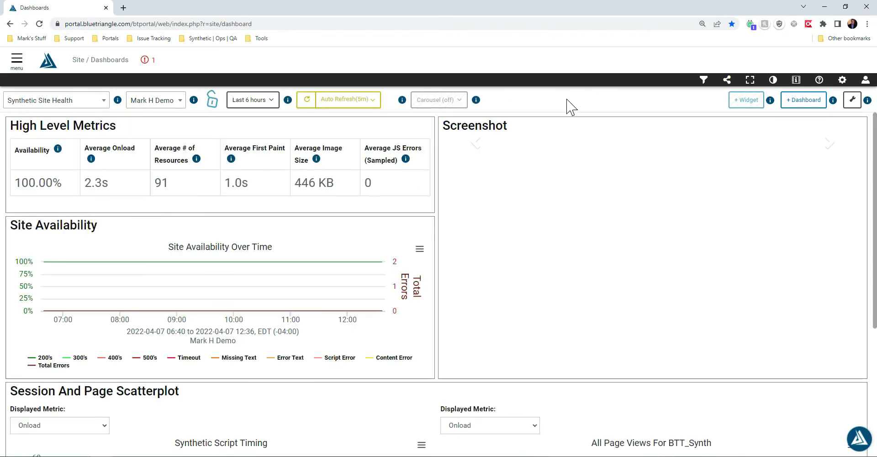
click(347, 99)
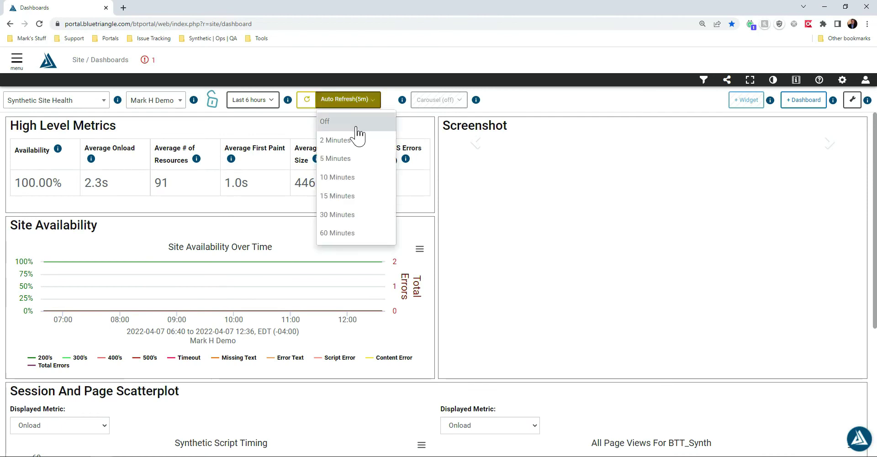
click(355, 140)
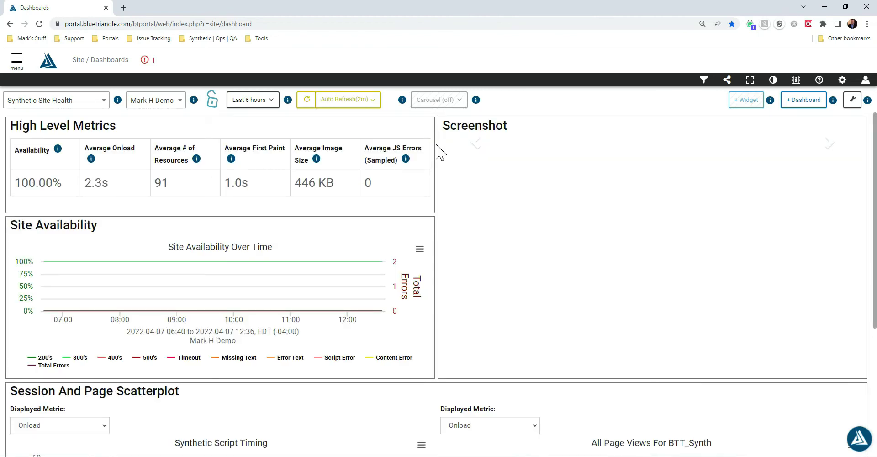
- Drill into the session just after 12:00 in the Synthetic Script Timing plot and select its earliest page view point
scroll(439, 151, down, 3)
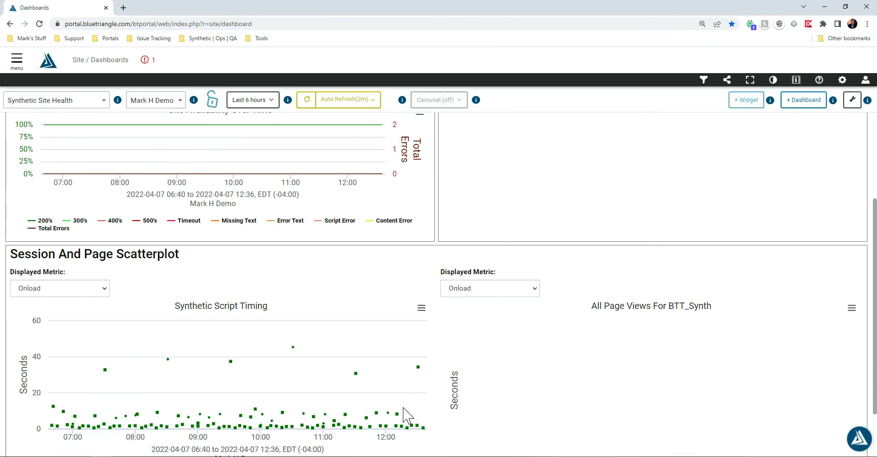
click(386, 413)
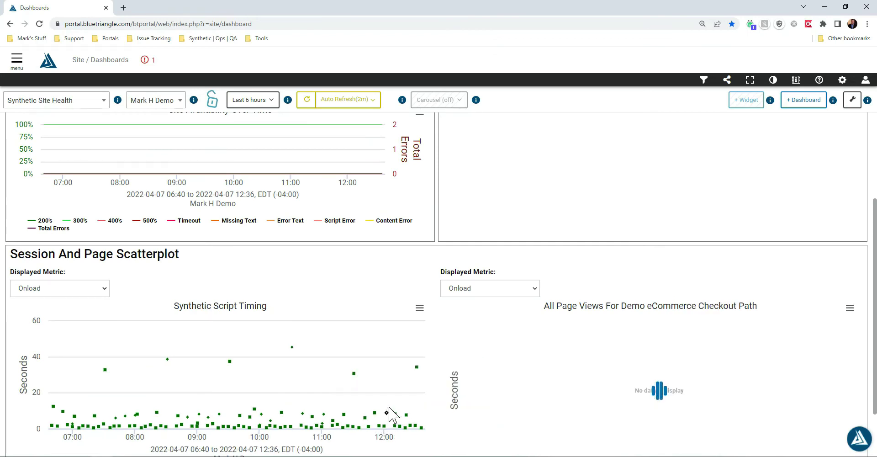
scroll(390, 307, up, 3)
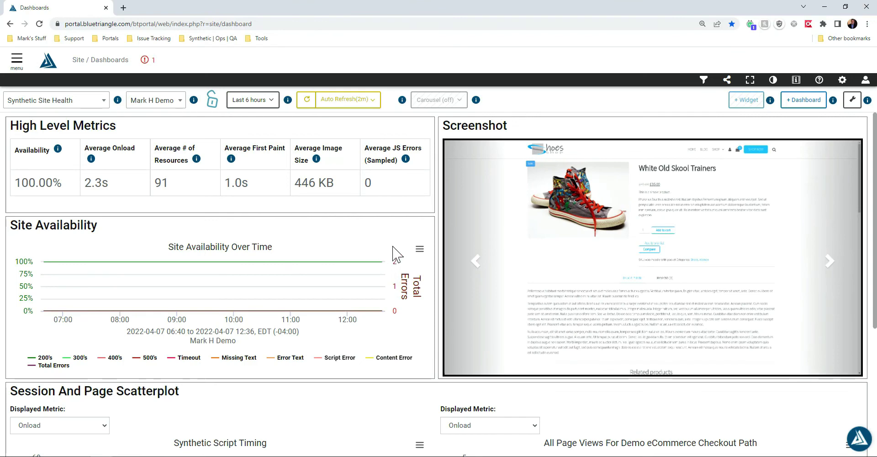
scroll(395, 253, down, 5)
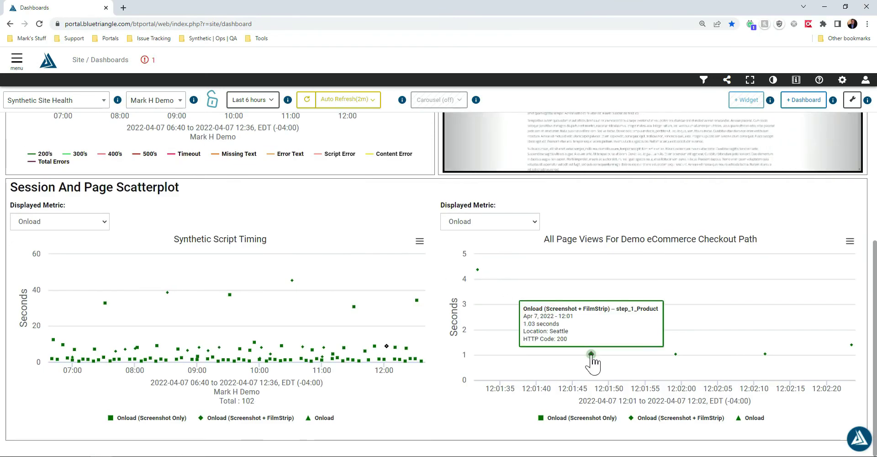
click(477, 270)
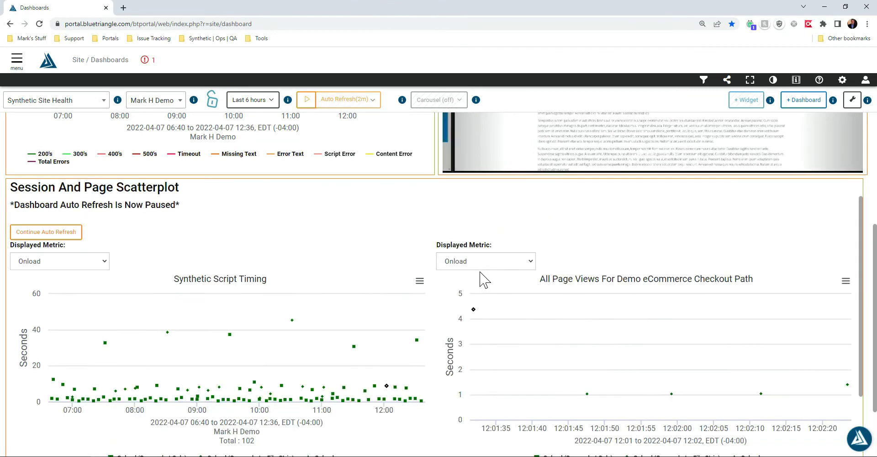
click(473, 309)
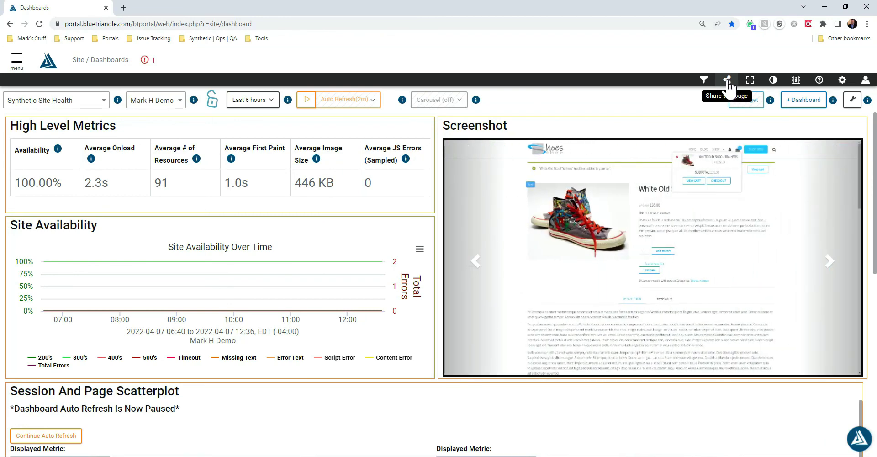
- Generate a share link for the Synthetic Site Health dashboard, copy it and close the sharing dialog
click(726, 80)
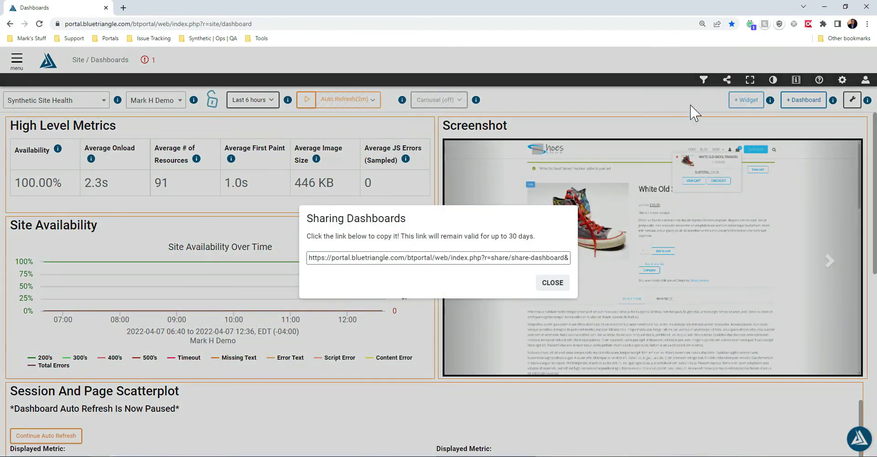
click(451, 259)
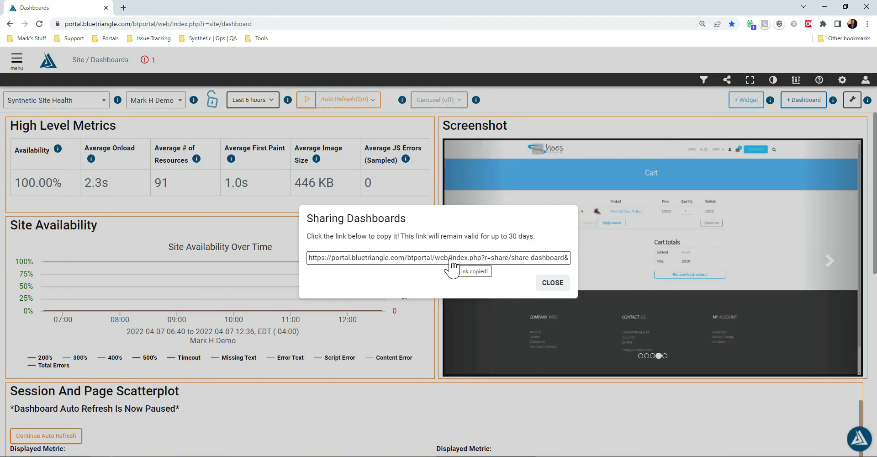
click(451, 260)
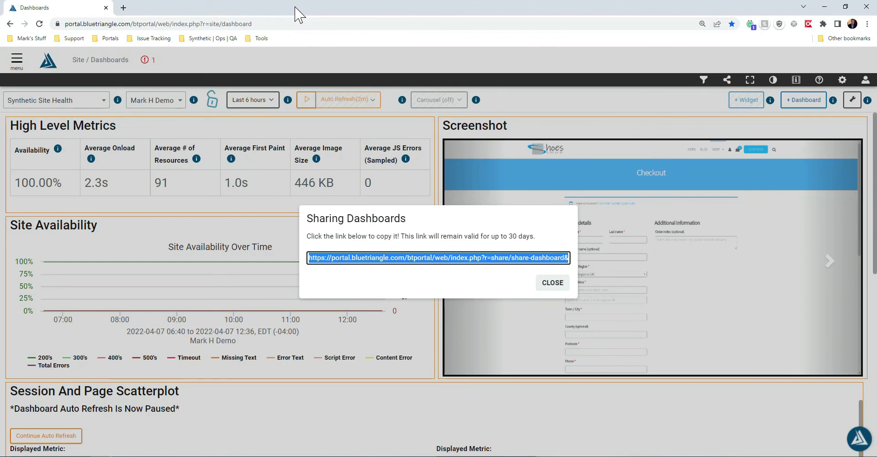
click(505, 259)
click(553, 283)
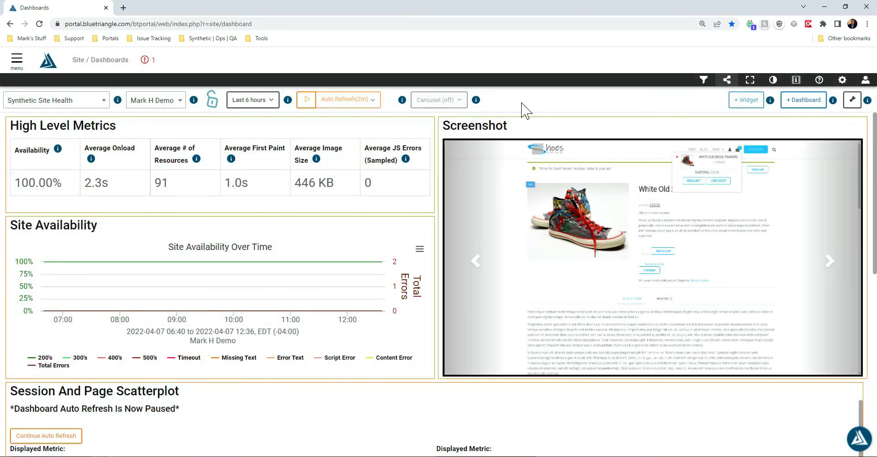